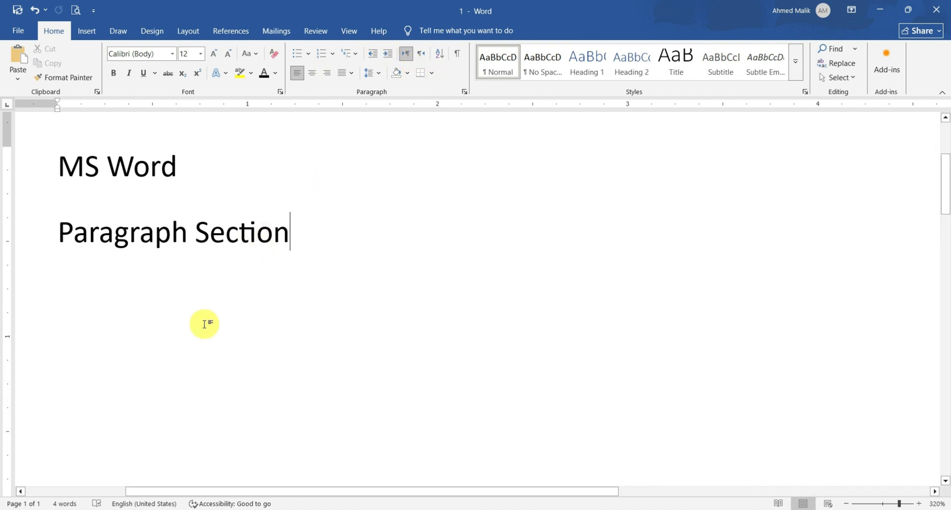
- Add a new line below "Paragraph Section" reading "A quick brown fox jumps over the lazy dog"
{"action": "key", "text": "Return"}
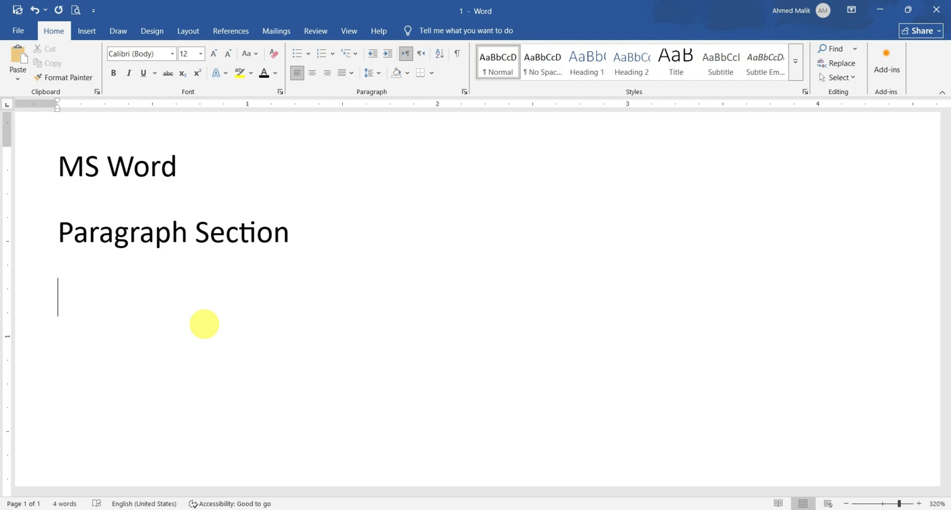
{"action": "type", "text": "a quick brown f"}
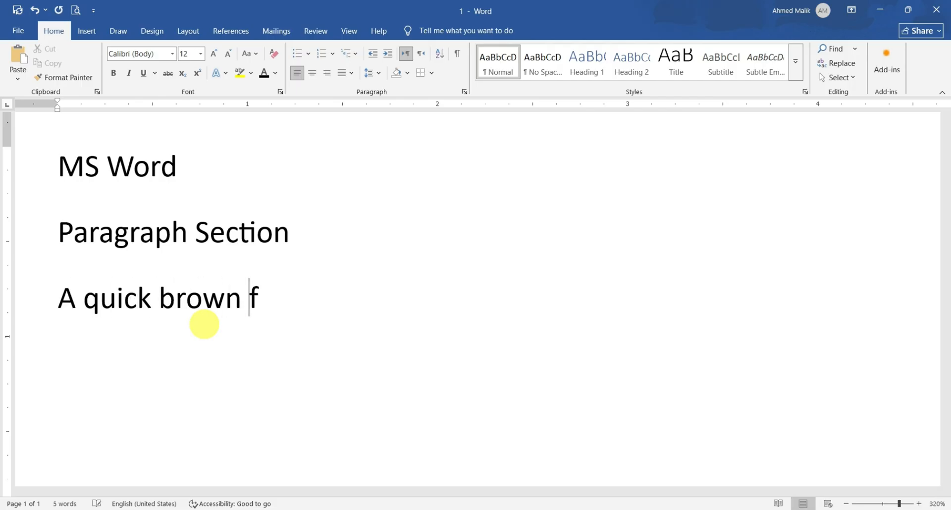
{"action": "type", "text": "ox jumps over "}
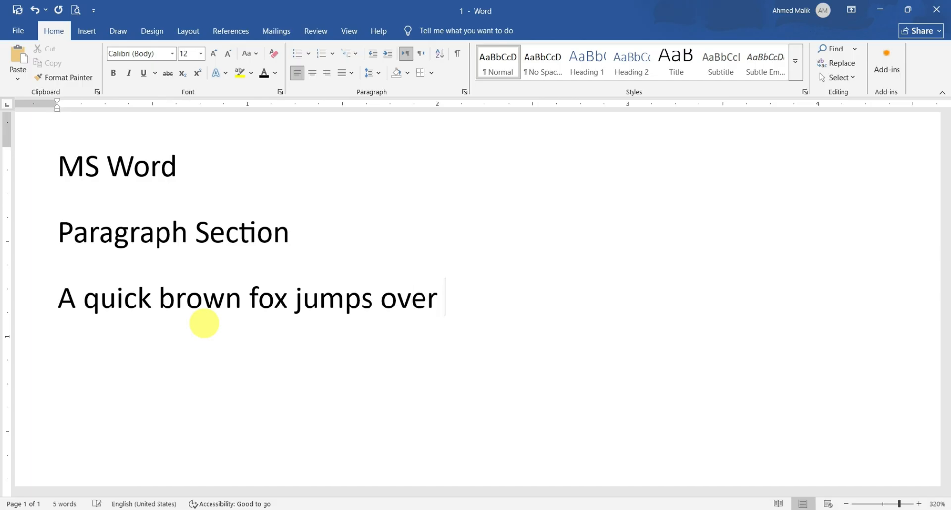
{"action": "type", "text": "the lazy dog"}
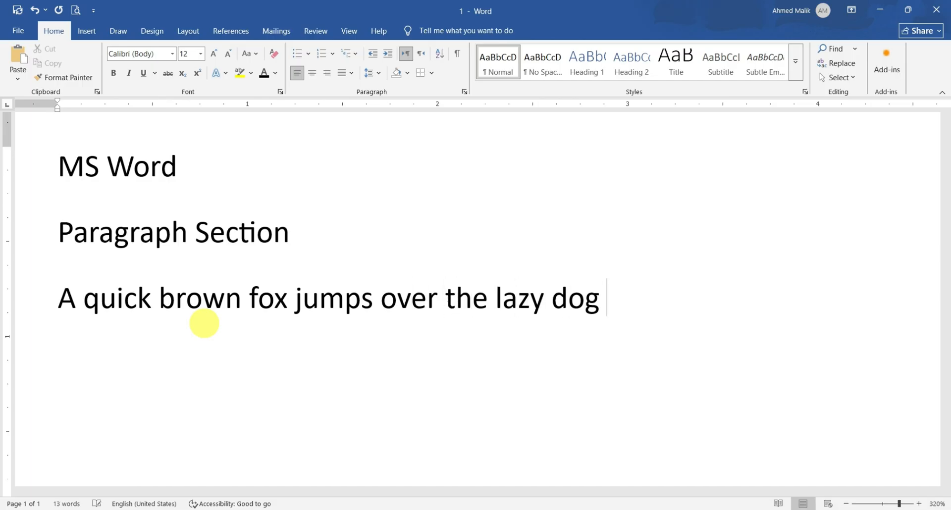
- Copy the whole fox sentence and paste a second copy directly after it
{"action": "key", "text": "shift+Left"}
{"action": "key", "text": "shift+Left"}
{"action": "key", "text": "shift+Left"}
{"action": "key", "text": "shift+Left"}
{"action": "key", "text": "shift+Left"}
{"action": "key", "text": "shift+Left"}
{"action": "key", "text": "shift+Left"}
{"action": "key", "text": "shift+Left"}
{"action": "key", "text": "shift+Left"}
{"action": "key", "text": "shift+Left"}
{"action": "key", "text": "shift+Left"}
{"action": "key", "text": "shift+Left"}
{"action": "key", "text": "shift+Left"}
{"action": "key", "text": "shift+Left"}
{"action": "key", "text": "shift+Left"}
{"action": "key", "text": "shift+Left"}
{"action": "key", "text": "shift+Left"}
{"action": "key", "text": "shift+Left"}
{"action": "key", "text": "shift+Left"}
{"action": "key", "text": "shift+Left"}
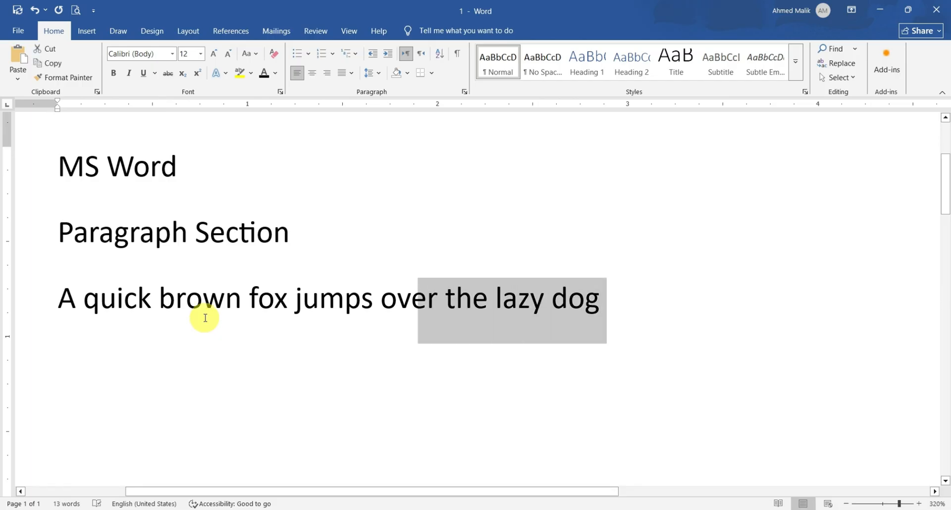
{"action": "key", "text": "shift+Left"}
{"action": "triple_click", "coordinate": [205, 318]}
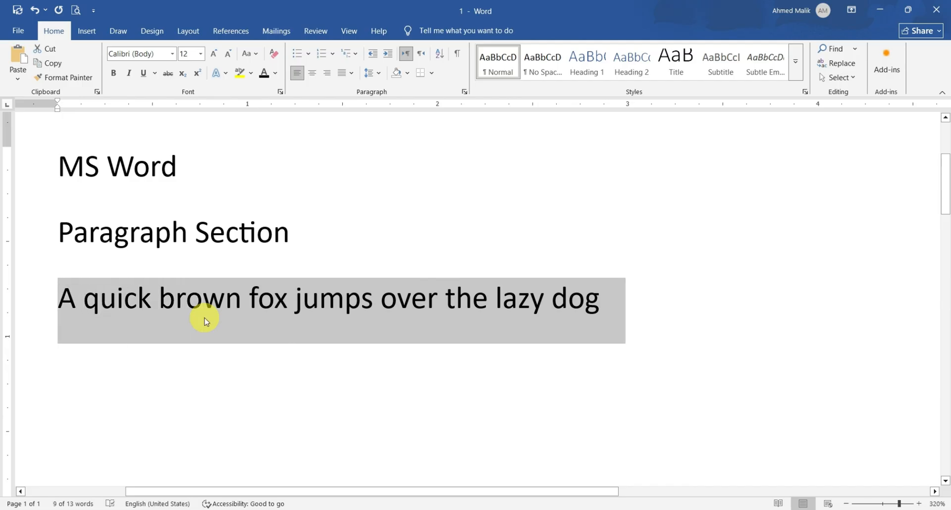
{"action": "key", "text": "ctrl+c"}
{"action": "key", "text": "End"}
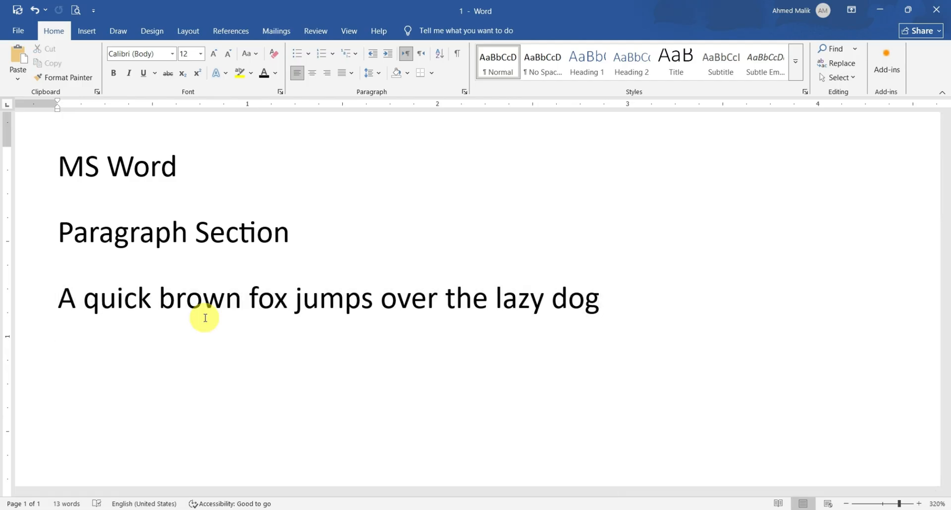
{"action": "key", "text": "ctrl+v"}
{"action": "key", "text": "Up"}
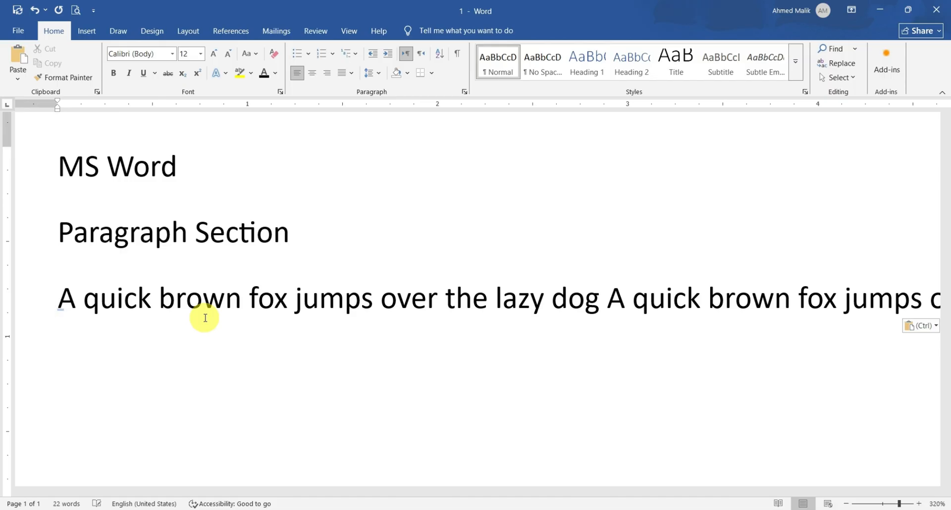
- Paste four more copies of the fox sentence one after another at the end of the same paragraph
{"action": "key", "text": "ctrl+Right"}
{"action": "key", "text": "ctrl+Right"}
{"action": "key", "text": "ctrl+Right"}
{"action": "key", "text": "ctrl+Right"}
{"action": "key", "text": "ctrl+Right"}
{"action": "key", "text": "ctrl+Right"}
{"action": "key", "text": "ctrl+Right"}
{"action": "left_click", "coordinate": [846, 504]}
{"action": "left_click", "coordinate": [846, 504]}
{"action": "left_click", "coordinate": [845, 503]}
{"action": "left_click", "coordinate": [846, 504]}
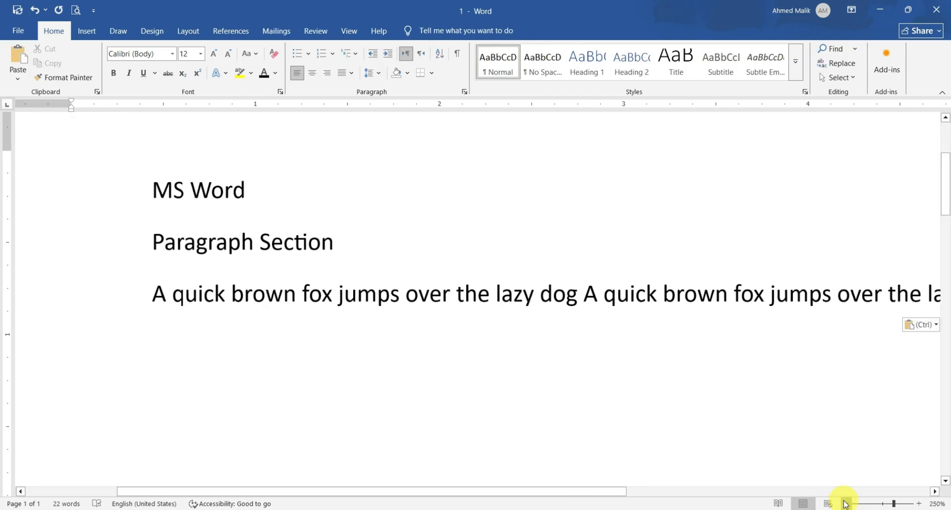
{"action": "left_click", "coordinate": [846, 504]}
{"action": "left_click", "coordinate": [846, 503]}
{"action": "left_click", "coordinate": [845, 504]}
{"action": "left_click", "coordinate": [846, 503]}
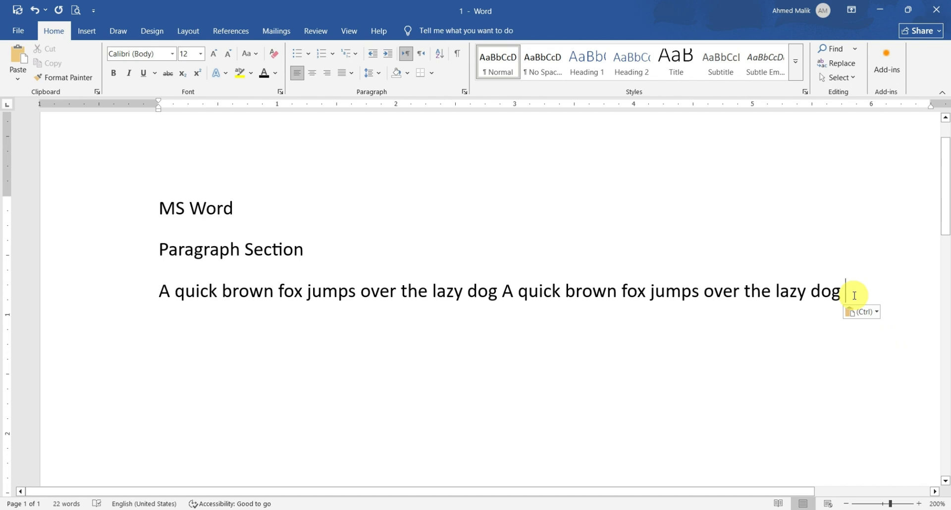
{"action": "key", "text": "ctrl+v"}
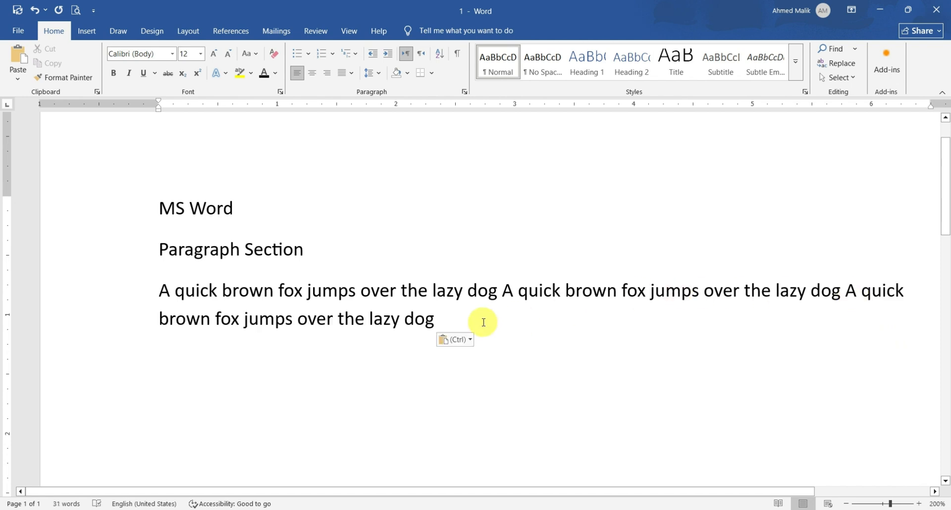
{"action": "key", "text": "ctrl+v"}
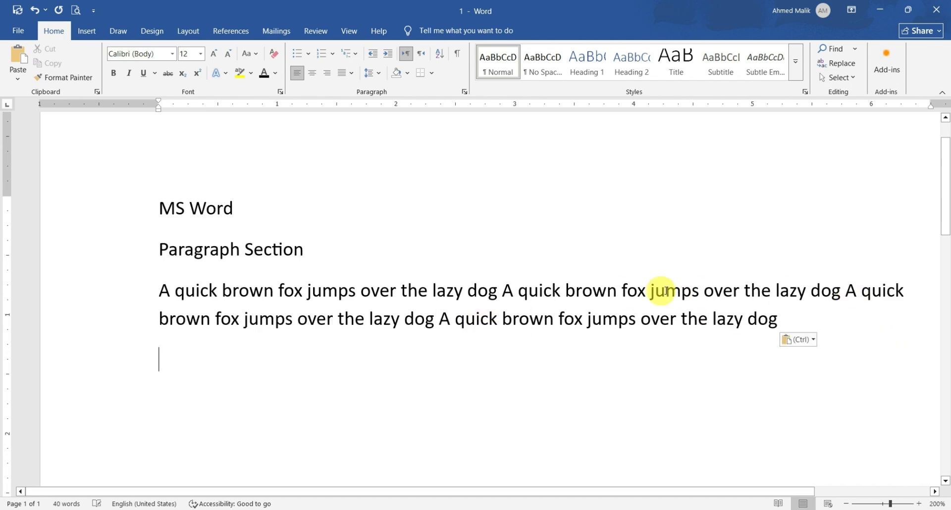
{"action": "left_click", "coordinate": [785, 318]}
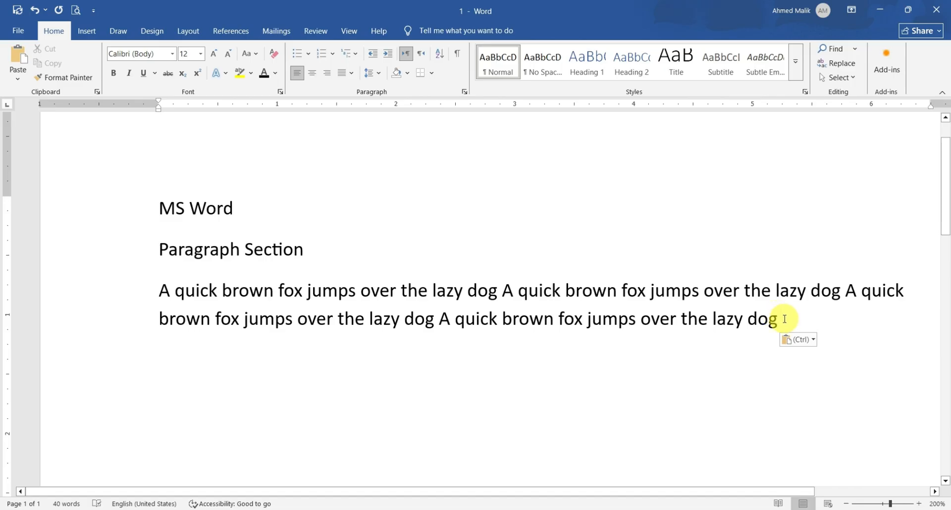
{"action": "key", "text": "ctrl+v"}
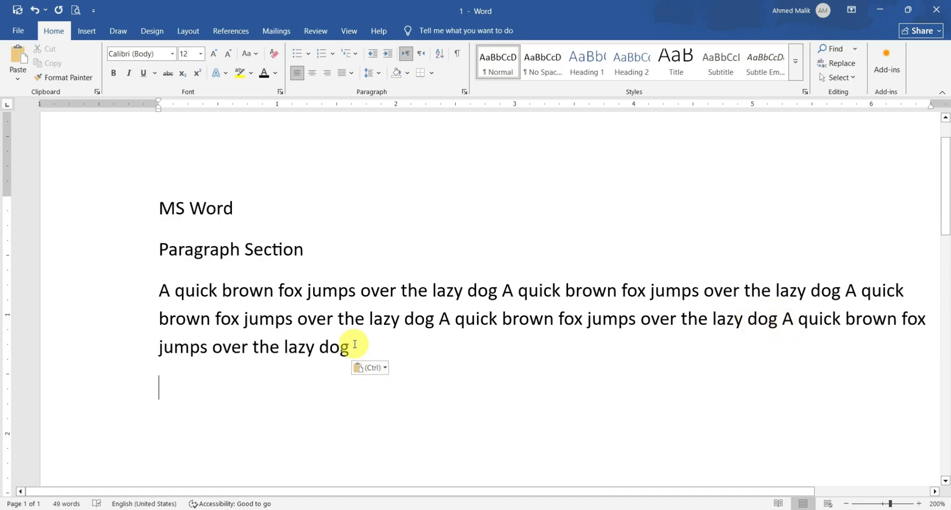
{"action": "key", "text": "ctrl+v"}
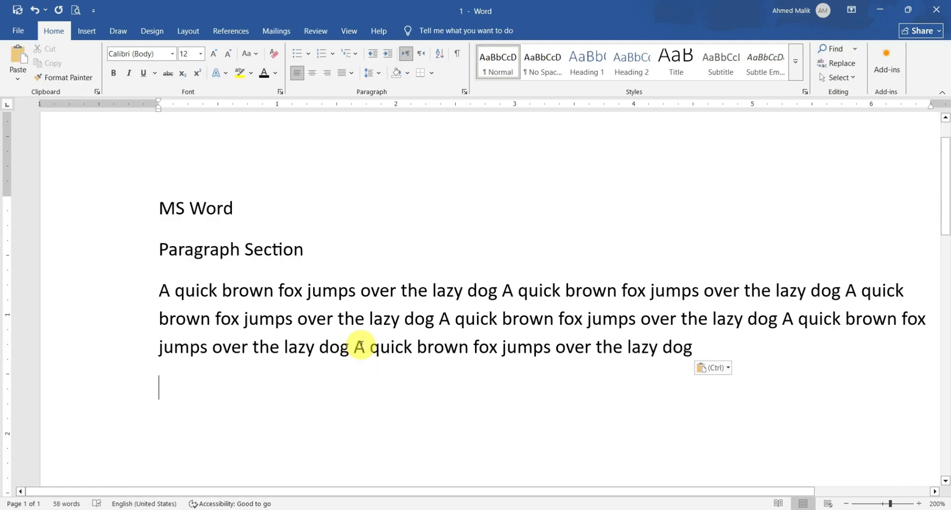
{"action": "left_click", "coordinate": [338, 330]}
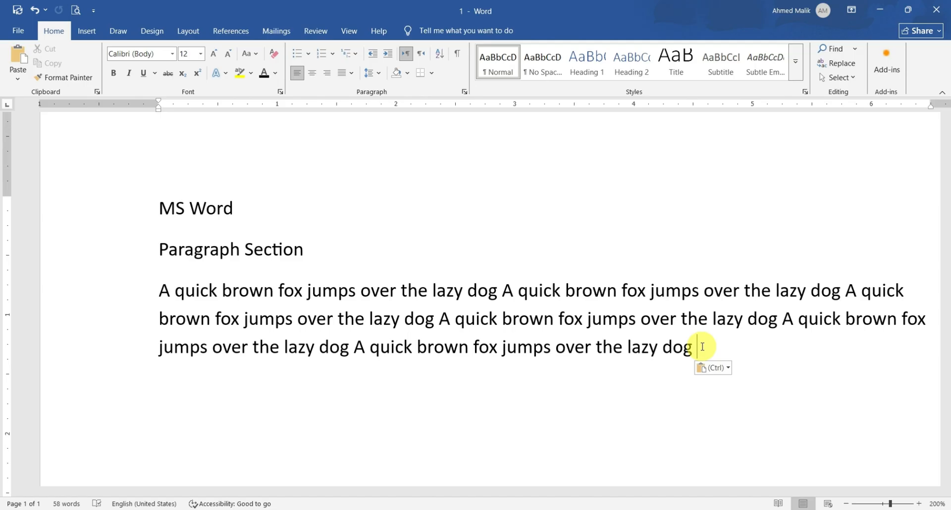
- Start a bulleted list with arrowhead bullets on a new line below the fox paragraph
{"action": "key", "text": "Return"}
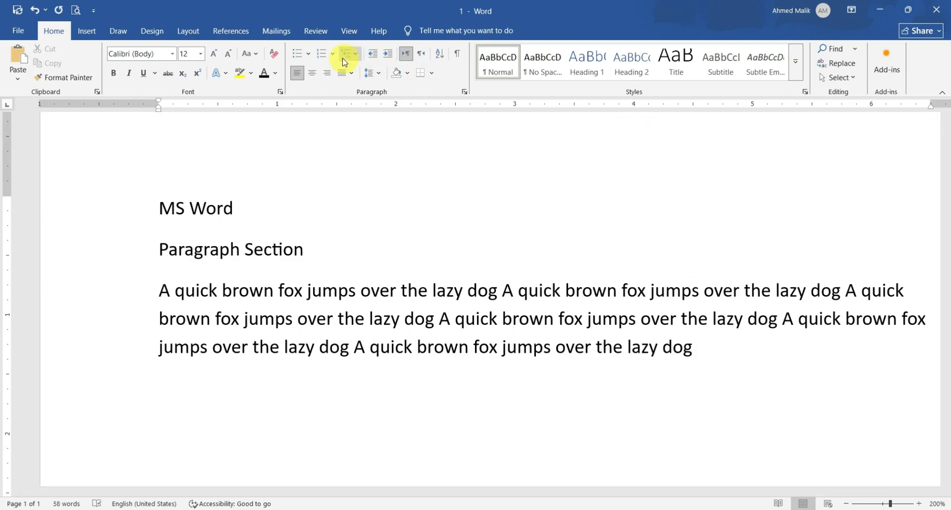
{"action": "left_click", "coordinate": [309, 54]}
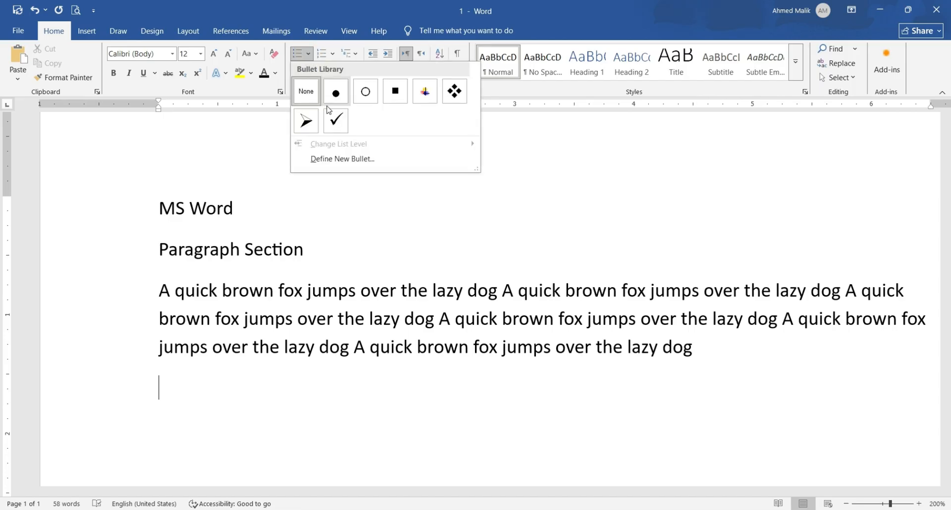
{"action": "left_click", "coordinate": [307, 121]}
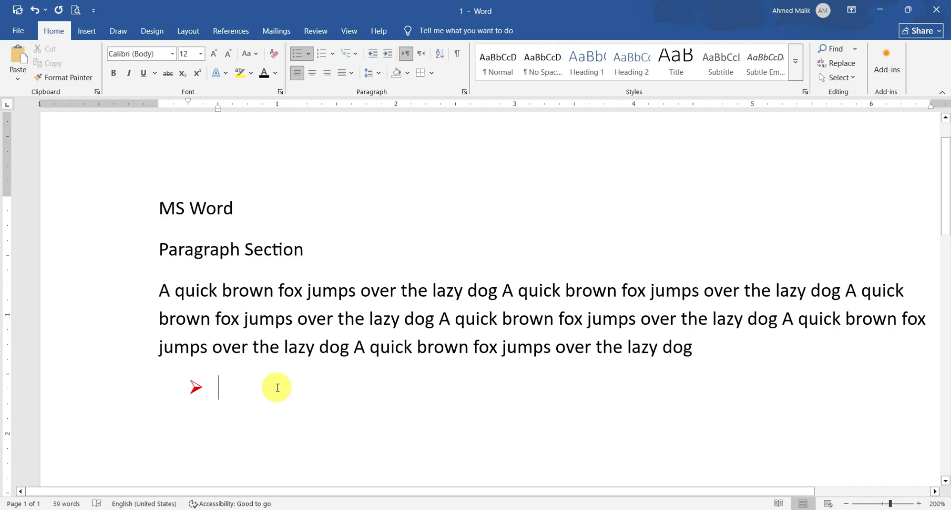
- Enter the three bullet items "Jf adlfkj", "Aldfkj" and "Lkjladf", and end the bulleted list
{"action": "type", "text": "jf adlfk"}
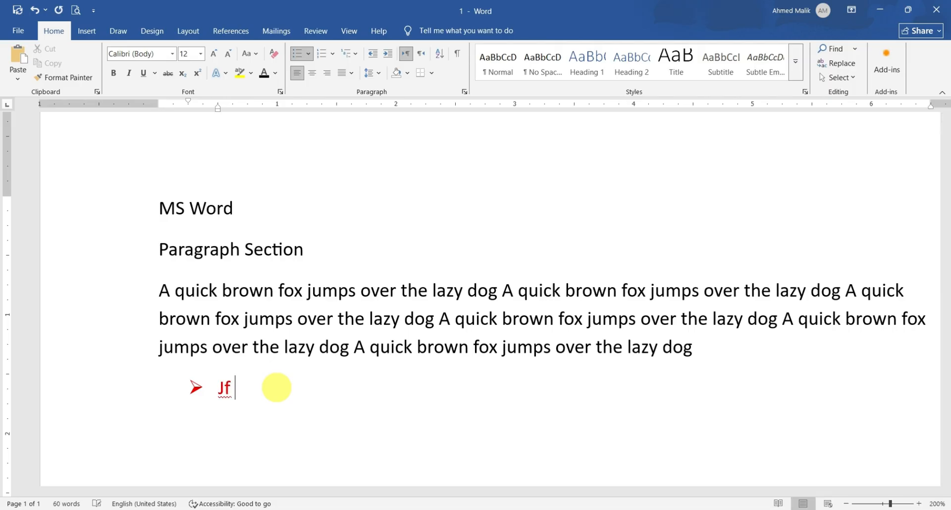
{"action": "type", "text": "j"}
{"action": "key", "text": "Return"}
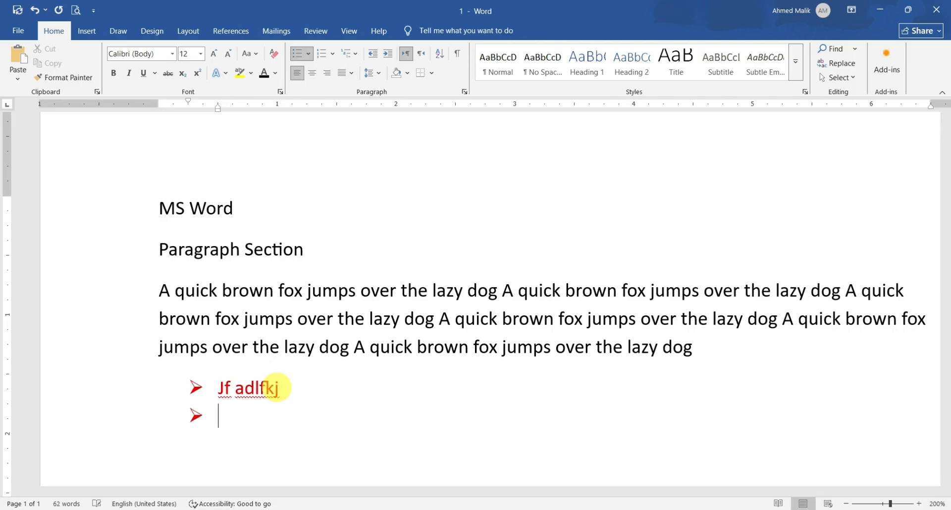
{"action": "type", "text": "aldfkj"}
{"action": "key", "text": "Return"}
{"action": "type", "text": "lkjladf"}
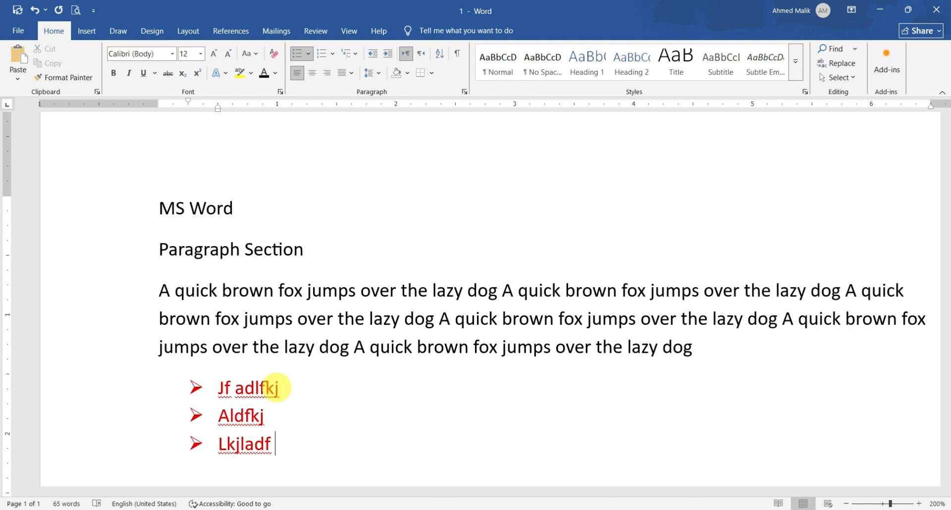
{"action": "key", "text": "Return"}
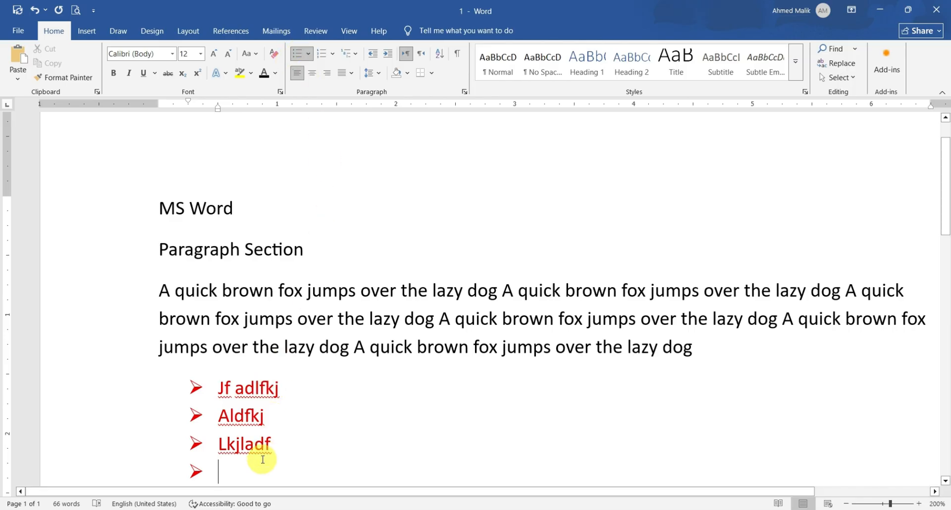
{"action": "key", "text": "Return"}
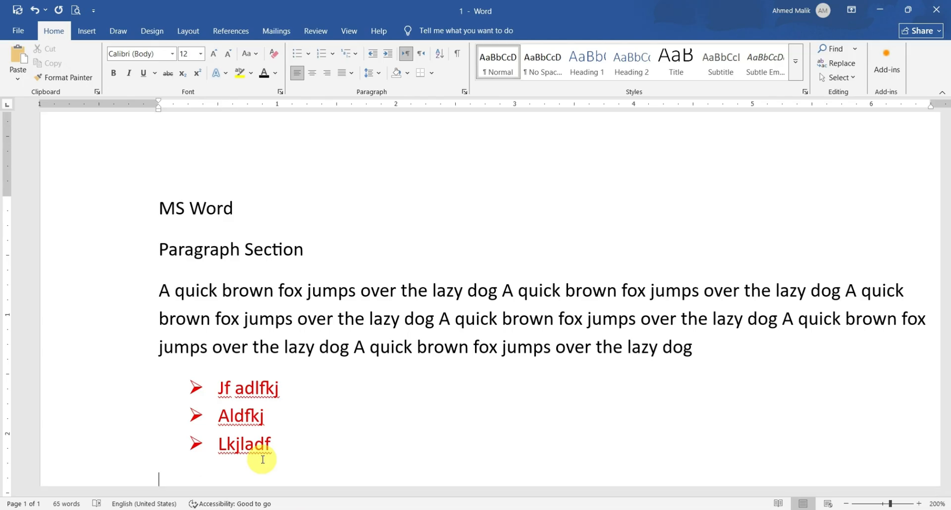
- Move the word "fox" from the paragraph's second line to directly before the first "brown"
{"action": "double_click", "coordinate": [225, 321]}
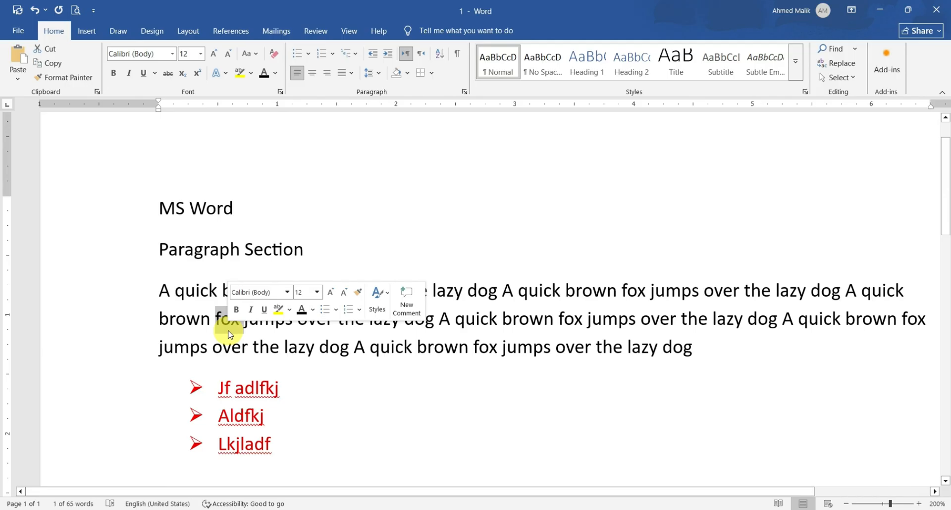
{"action": "left_click_drag", "start_coordinate": [223, 322], "coordinate": [238, 304]}
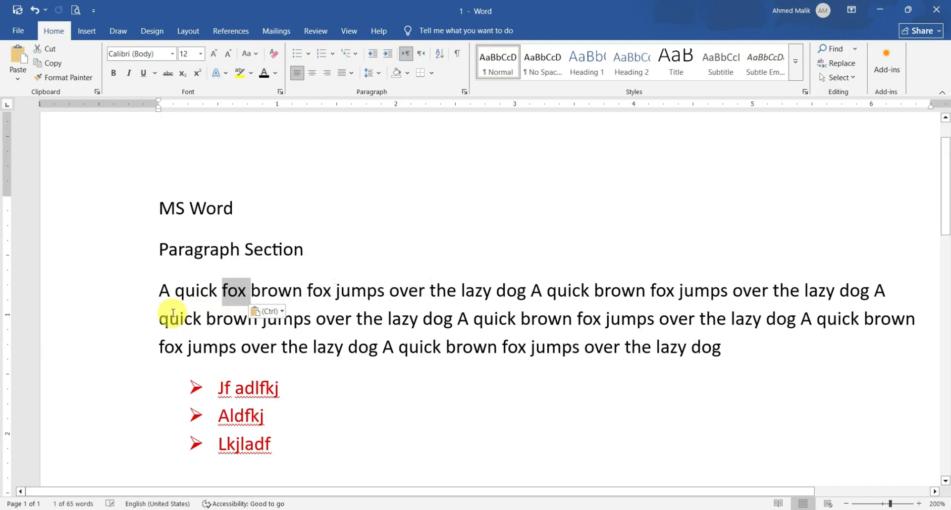
- Copy the fox paragraph without its opening "A" and paste it below the bulleted list after an extra blank line
{"action": "left_click", "coordinate": [166, 297]}
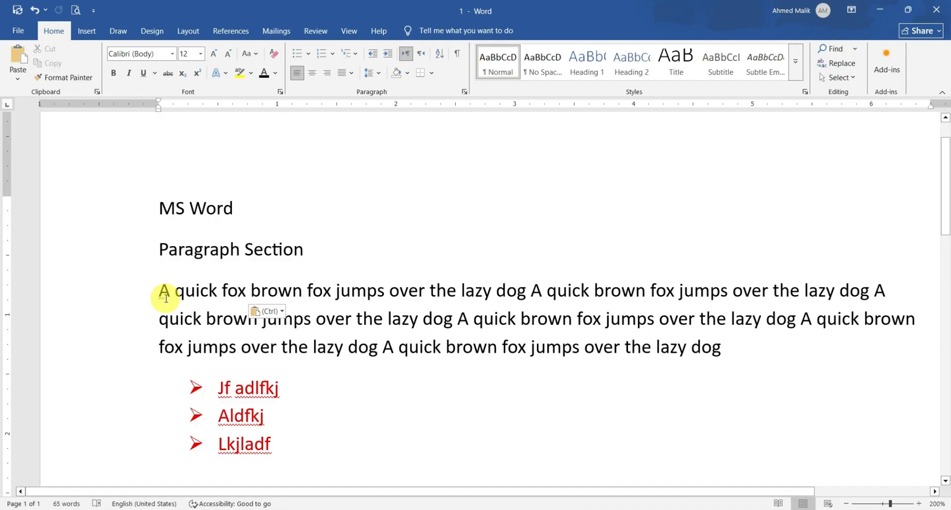
{"action": "key", "text": "ctrl+shift+Down"}
{"action": "key", "text": "ctrl+c"}
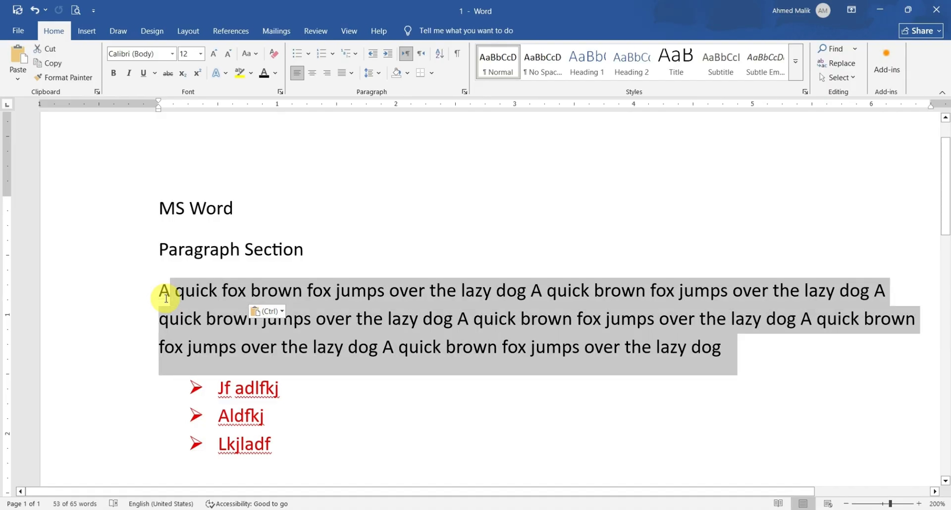
{"action": "key", "text": "ctrl+End"}
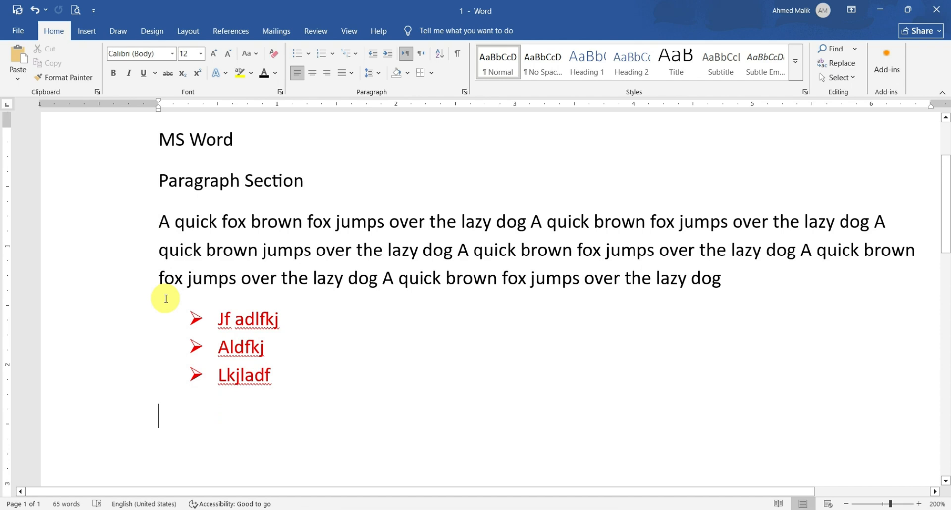
{"action": "key", "text": "ctrl+v"}
{"action": "key", "text": "ctrl+z"}
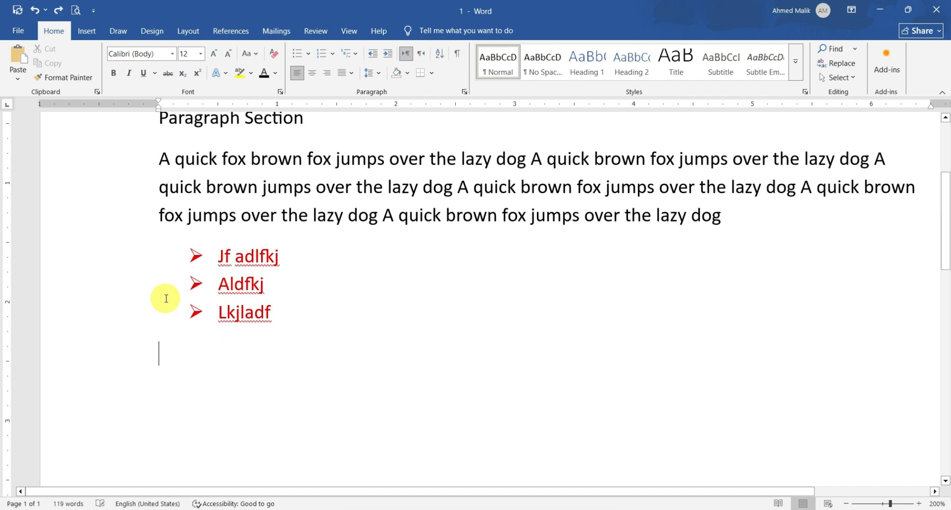
{"action": "key", "text": "Return"}
{"action": "key", "text": "ctrl+v"}
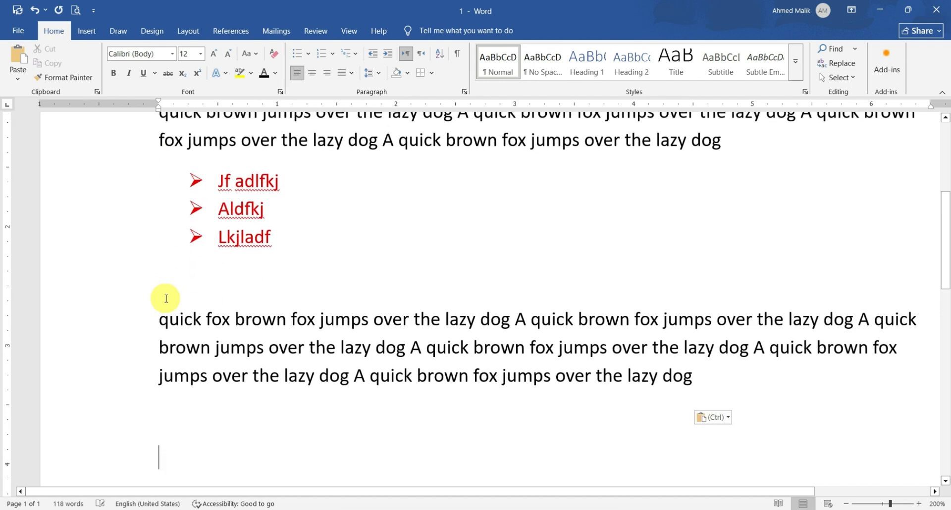
- Start a numbered list in the "1-" format on the line below the pasted fox paragraph
{"action": "key", "text": "Up"}
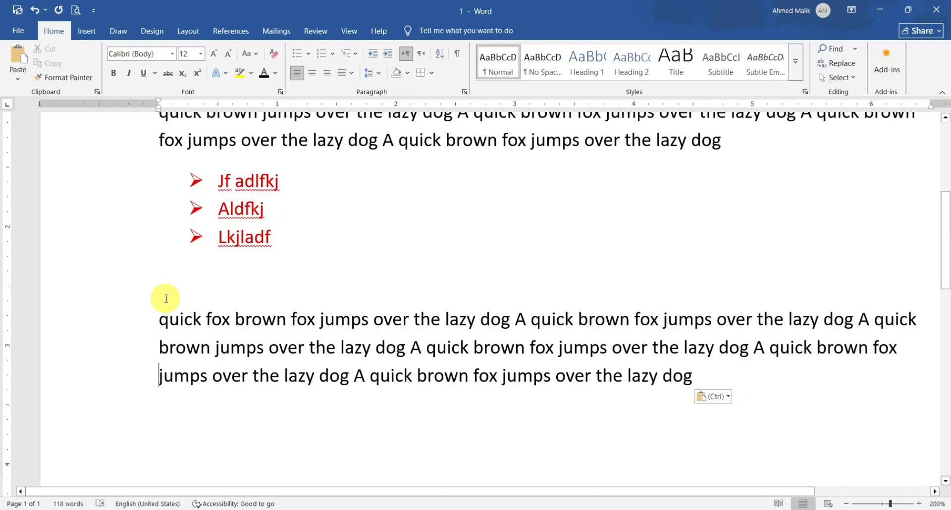
{"action": "key", "text": "Down"}
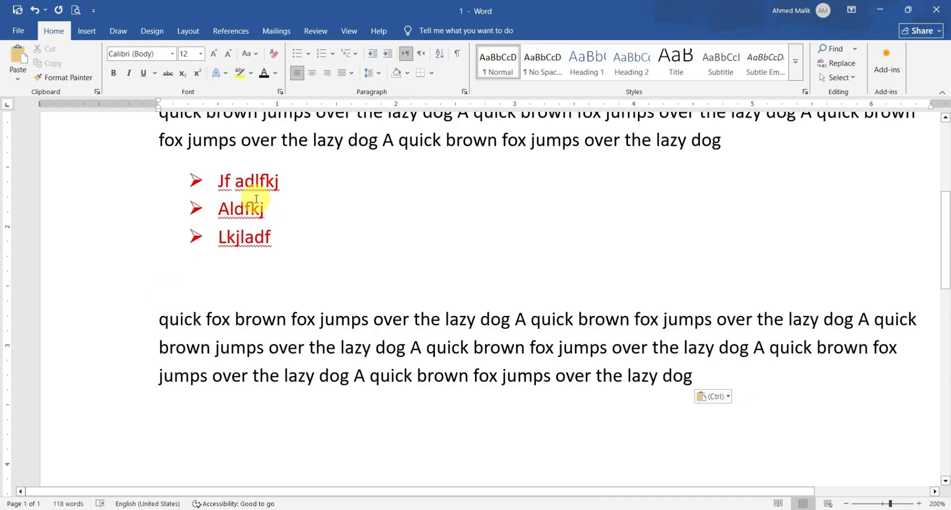
{"action": "left_click", "coordinate": [319, 53]}
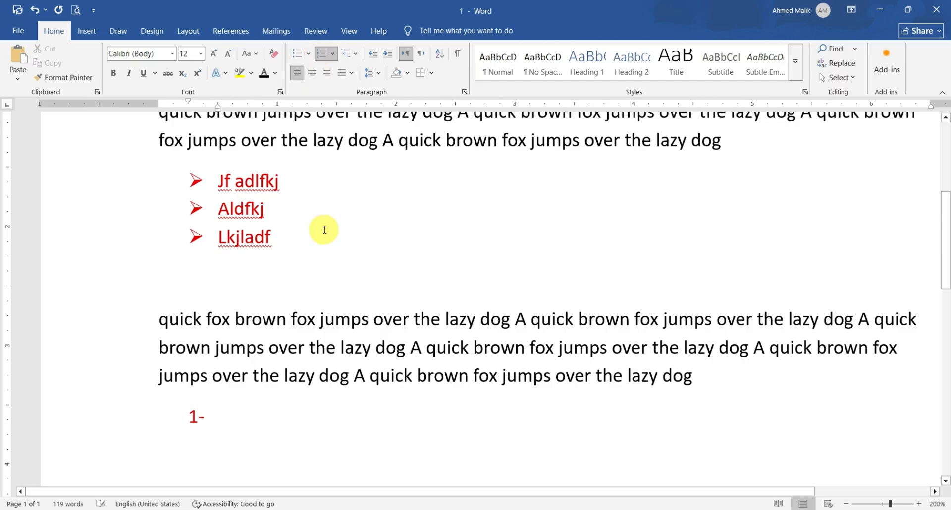
{"action": "left_click", "coordinate": [333, 54]}
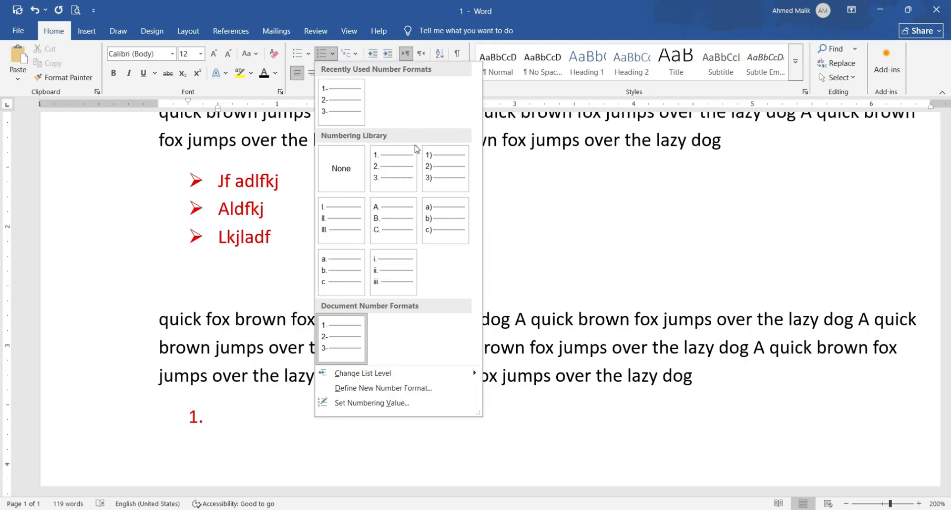
{"action": "left_click", "coordinate": [237, 415]}
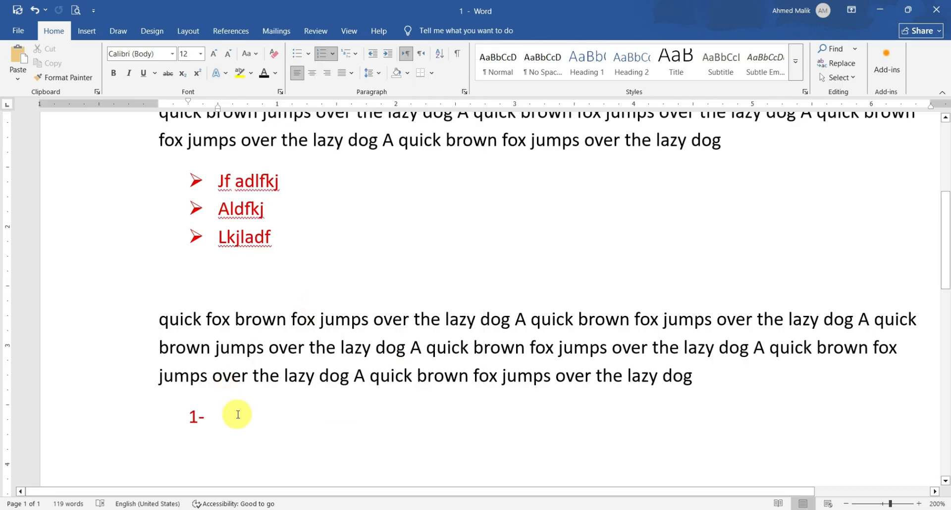
- Enter the three numbered items "Number one", "Number two" and "Number three", and end the list
{"action": "type", "text": "number "}
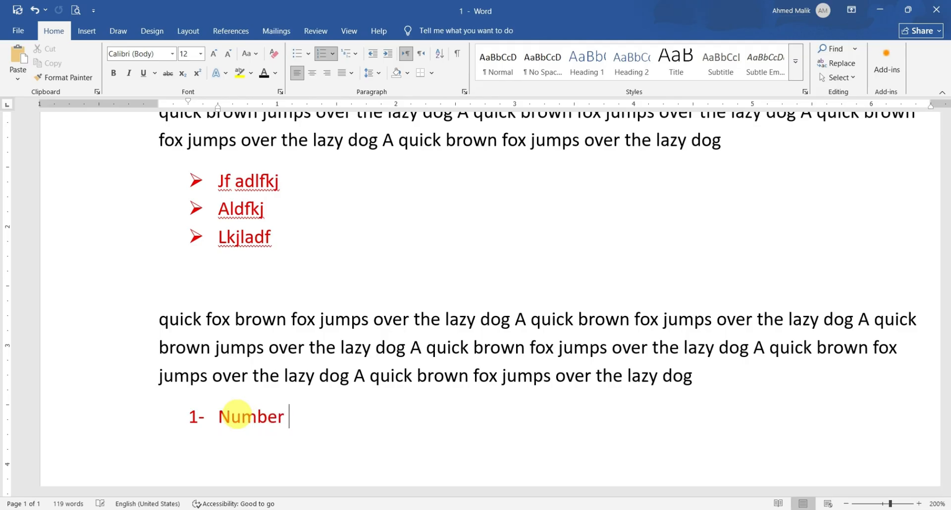
{"action": "type", "text": "one"}
{"action": "key", "text": "Return"}
{"action": "type", "text": "number two"}
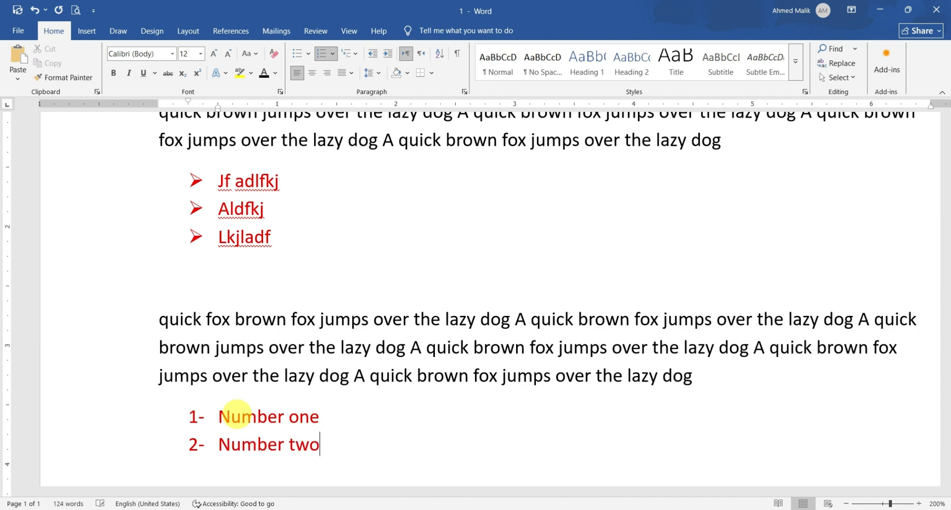
{"action": "key", "text": "Return"}
{"action": "type", "text": "number three"}
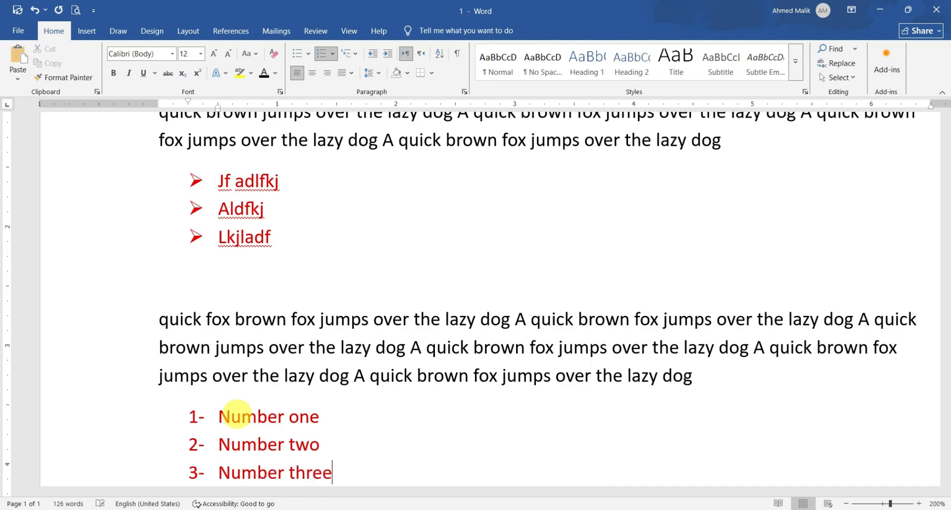
{"action": "key", "text": "Return"}
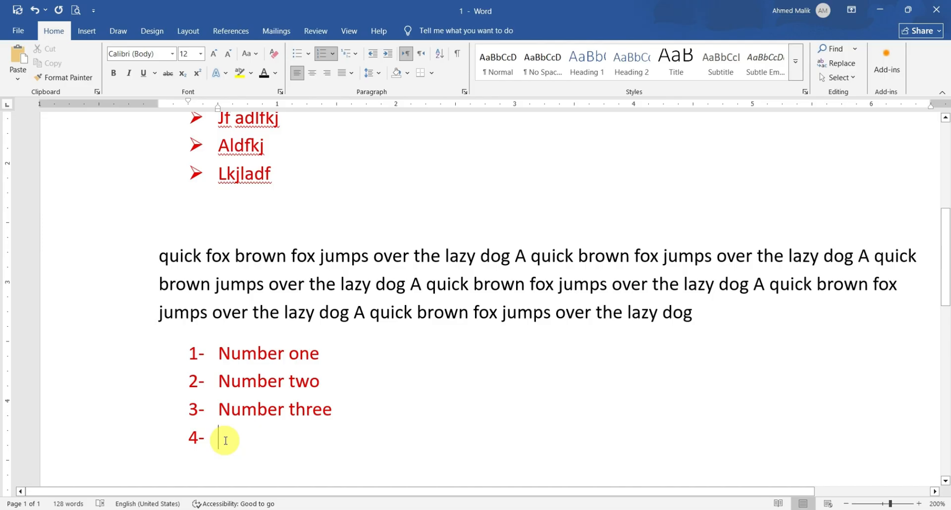
{"action": "key", "text": "Return"}
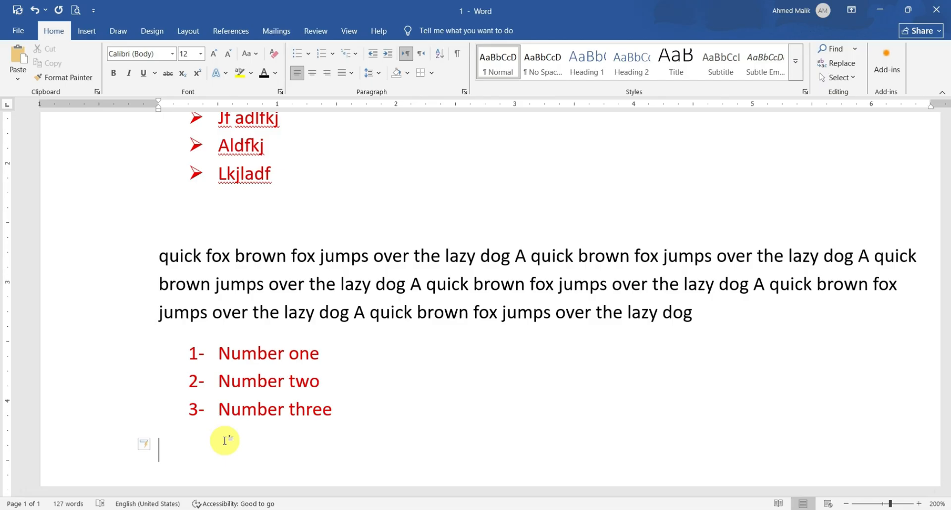
- Try setting the numbering value to 11 at the "Number three" item, and undo the change
{"action": "left_click", "coordinate": [266, 399]}
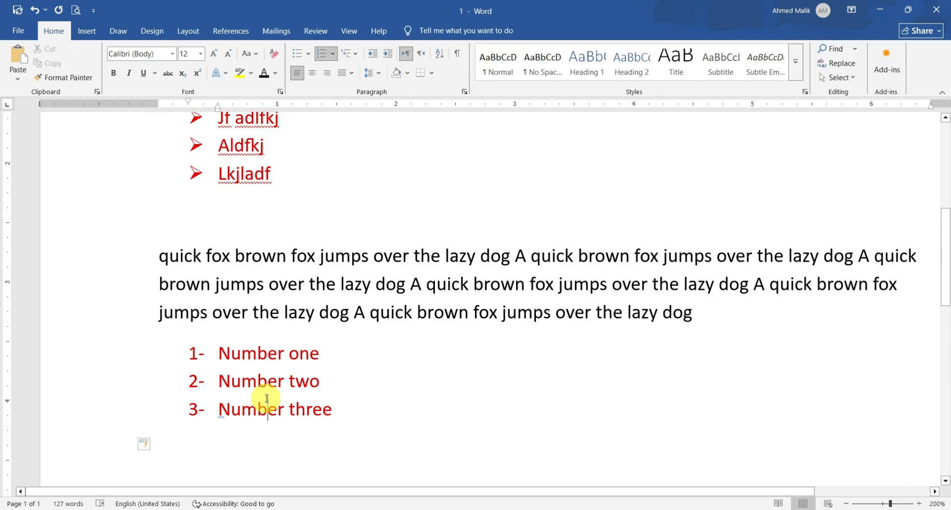
{"action": "left_click", "coordinate": [197, 353]}
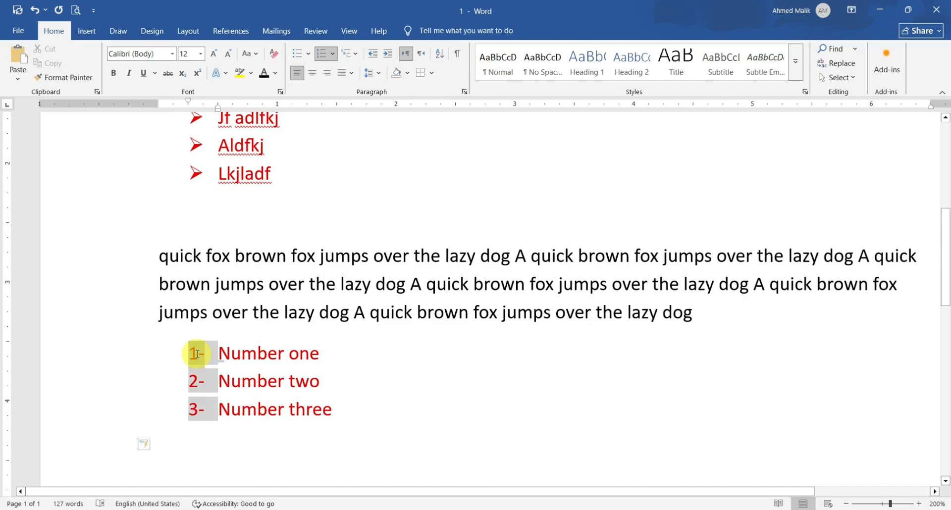
{"action": "left_click", "coordinate": [281, 418]}
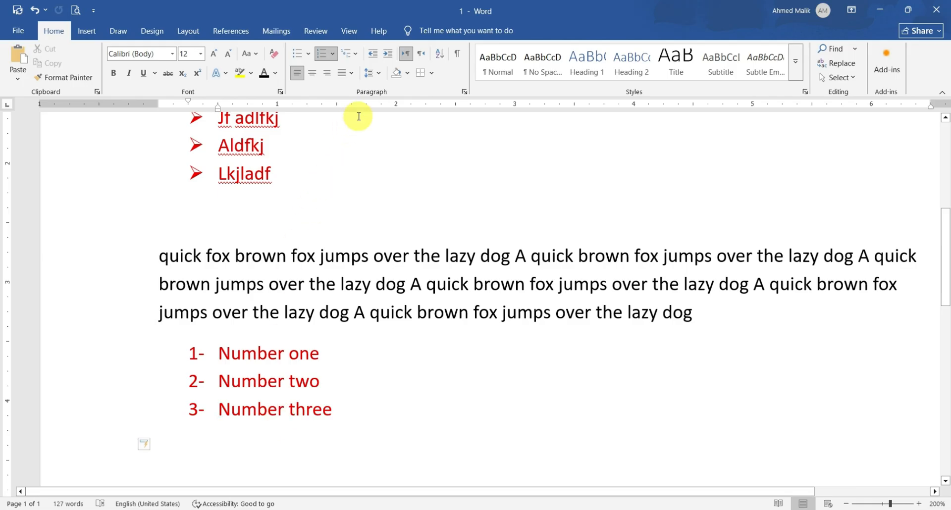
{"action": "left_click", "coordinate": [333, 55]}
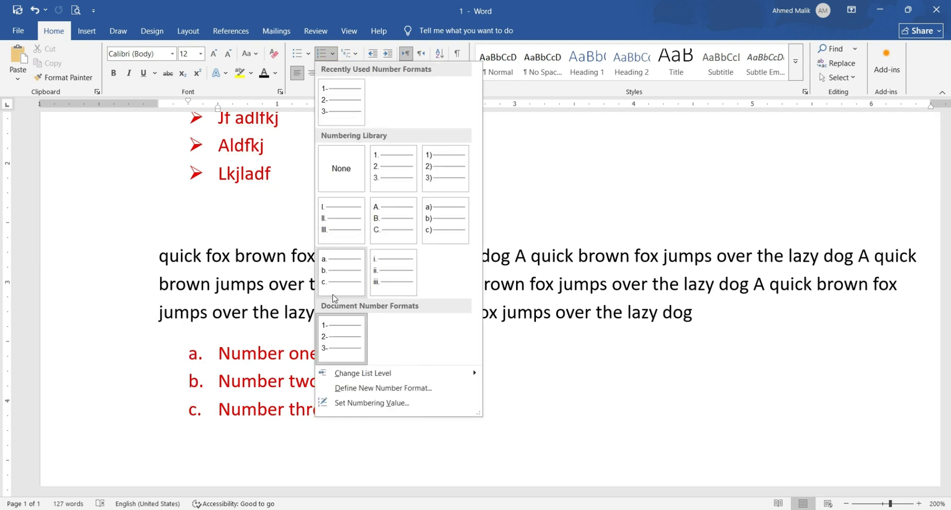
{"action": "left_click", "coordinate": [364, 407]}
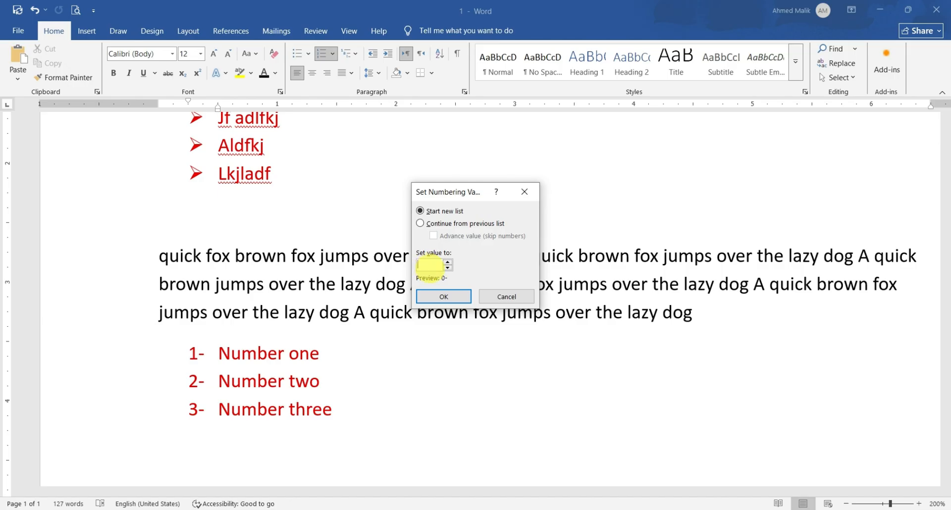
{"action": "left_click", "coordinate": [444, 296]}
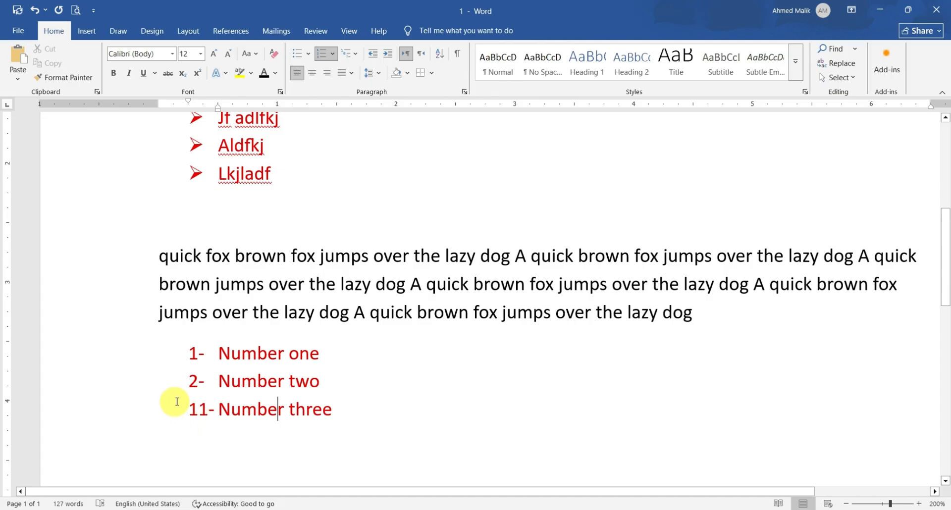
{"action": "key", "text": "ctrl+z"}
- Set the numbering value of the whole list to start at 11 from its first item
{"action": "left_click", "coordinate": [199, 355]}
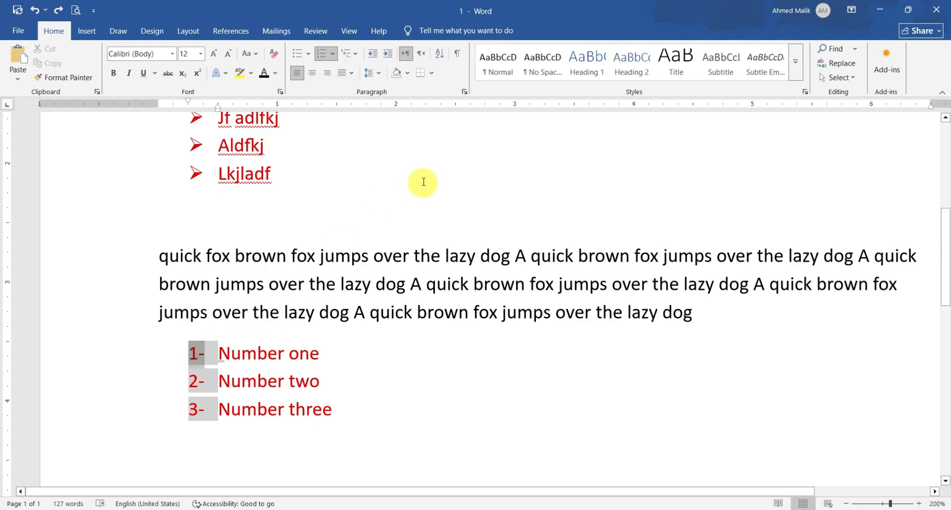
{"action": "left_click", "coordinate": [335, 57]}
{"action": "left_click", "coordinate": [382, 408]}
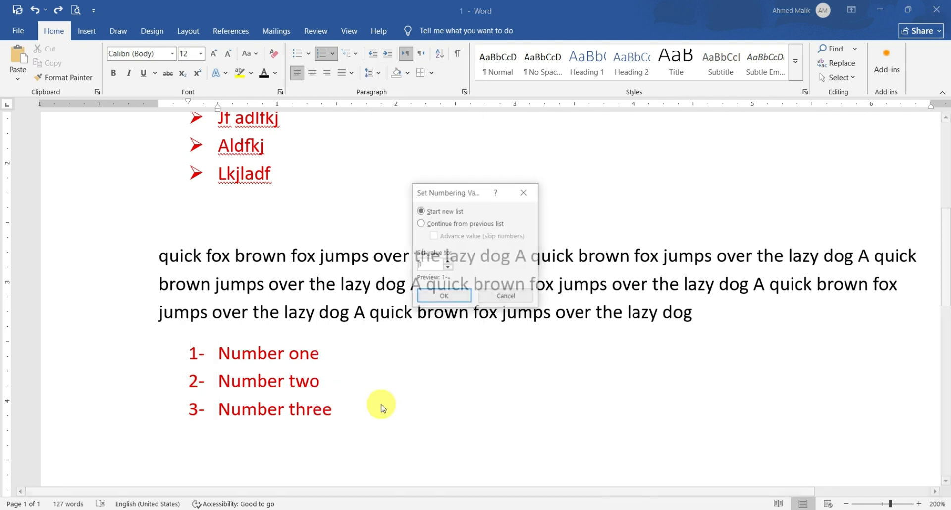
{"action": "left_click", "coordinate": [436, 296]}
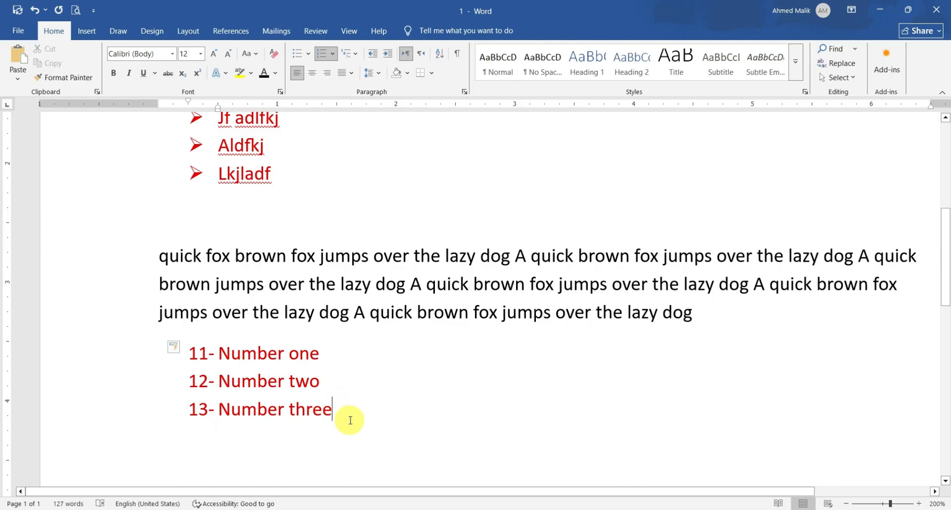
- Add the plain text line "A quick brown fox asldkfj" below the numbered list and start a new line after it
{"action": "key", "text": "Return"}
{"action": "key", "text": "Return"}
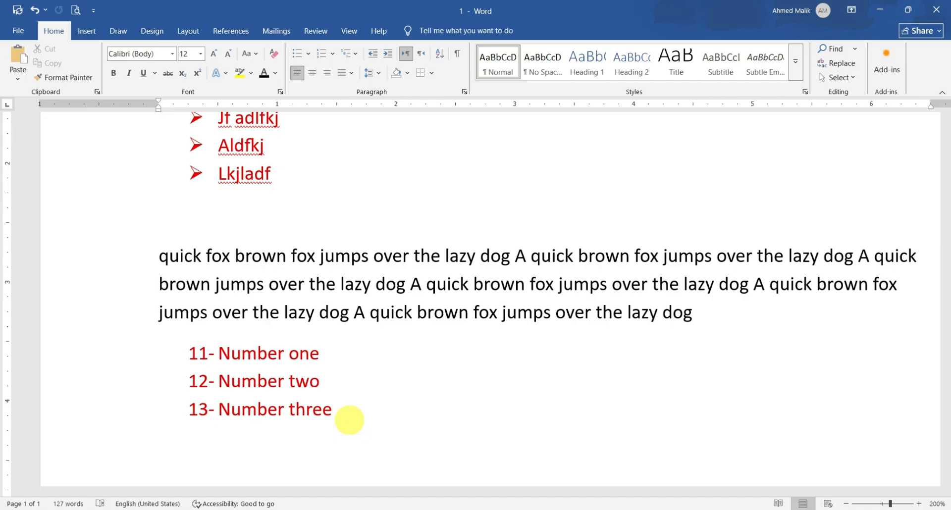
{"action": "type", "text": "A quick brow f"}
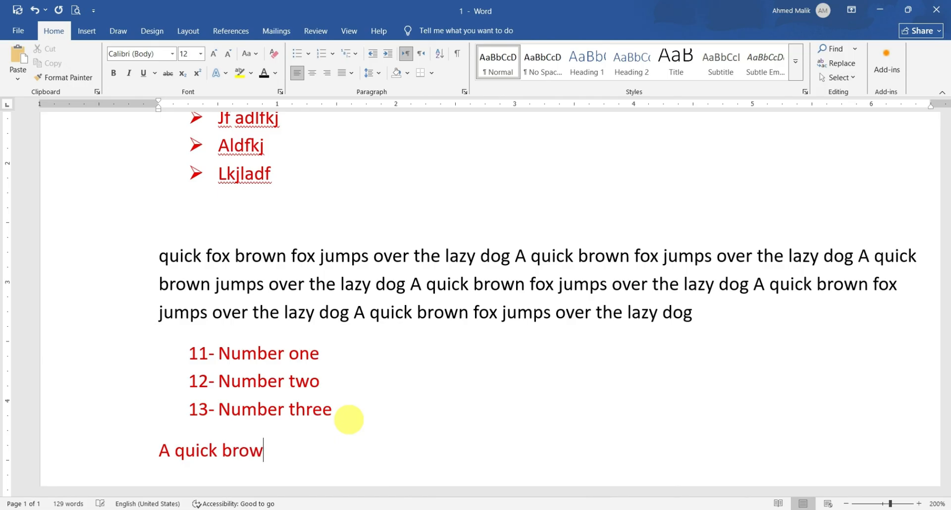
{"action": "key", "text": "BackSpace"}
{"action": "key", "text": "BackSpace"}
{"action": "type", "text": "n fox asldkfj"}
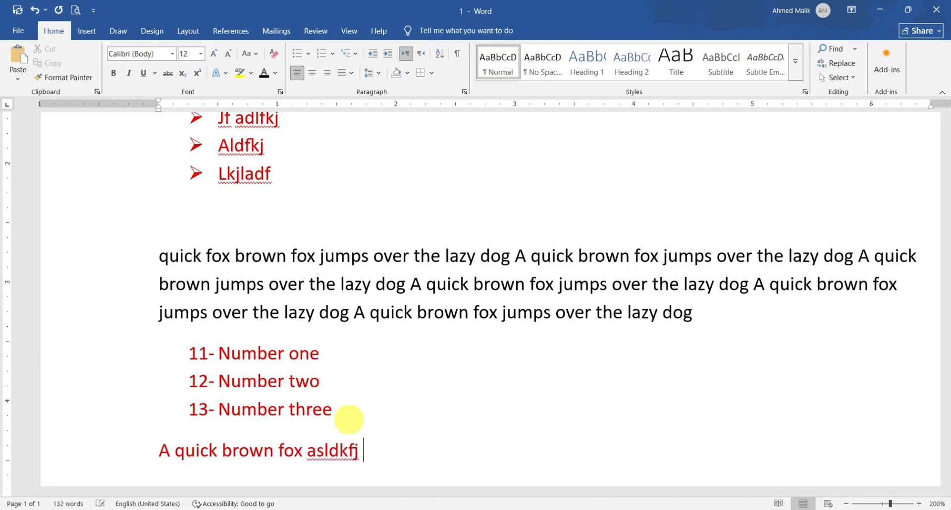
{"action": "key", "text": "Return"}
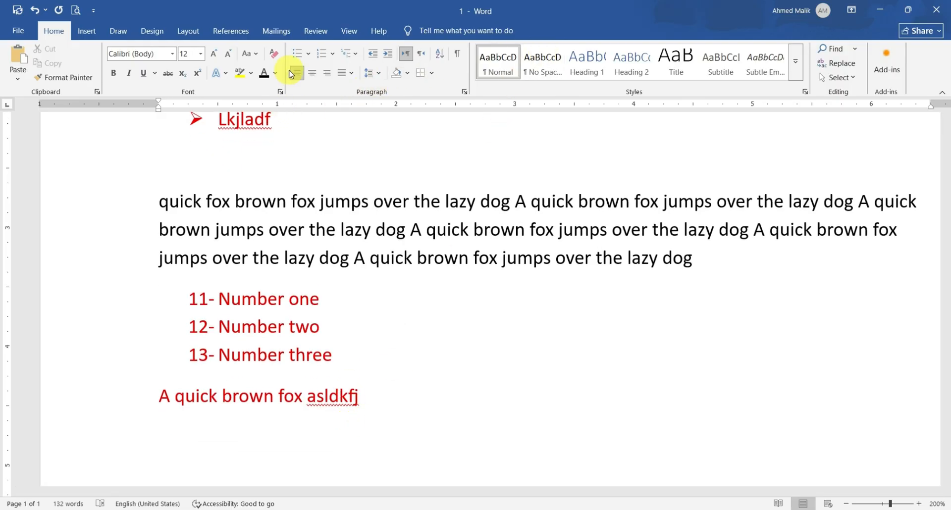
- Apply numbering to the new line and continue it from the previous list at 14
{"action": "left_click", "coordinate": [320, 57]}
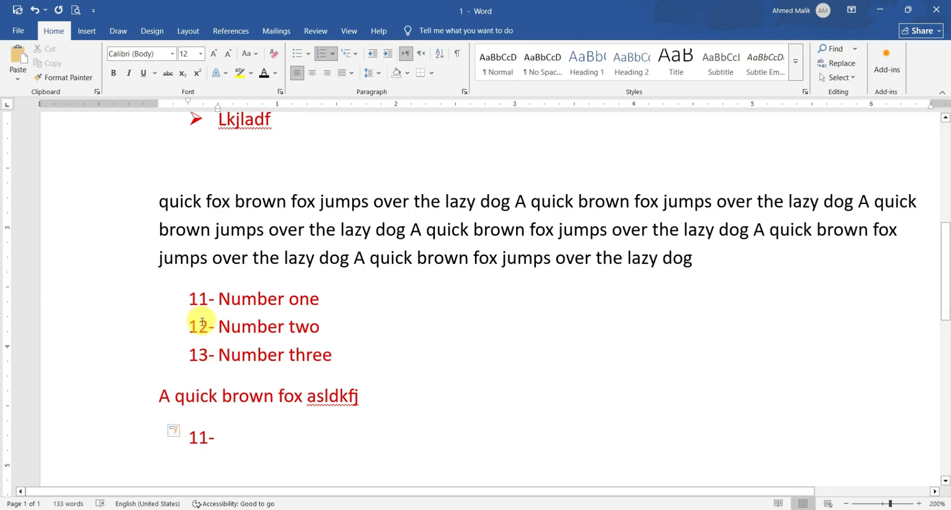
{"action": "left_click", "coordinate": [184, 435]}
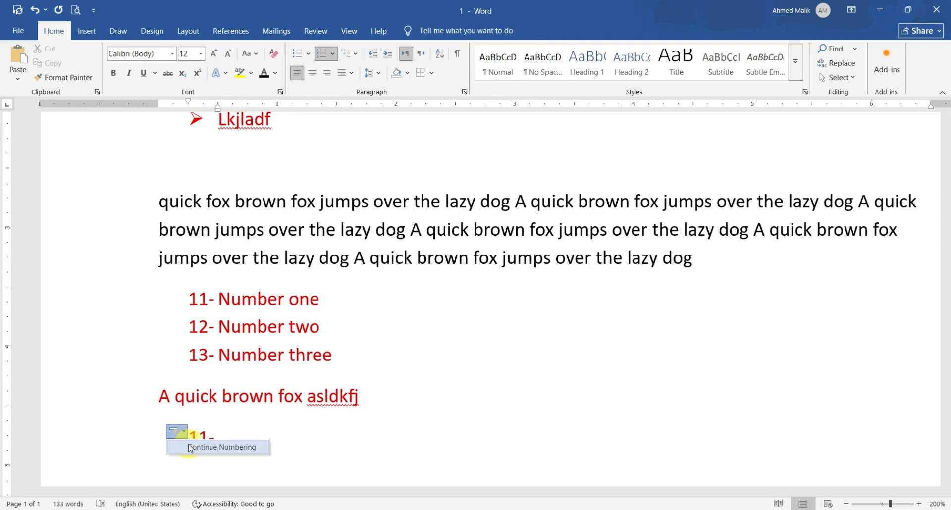
{"action": "left_click", "coordinate": [191, 449]}
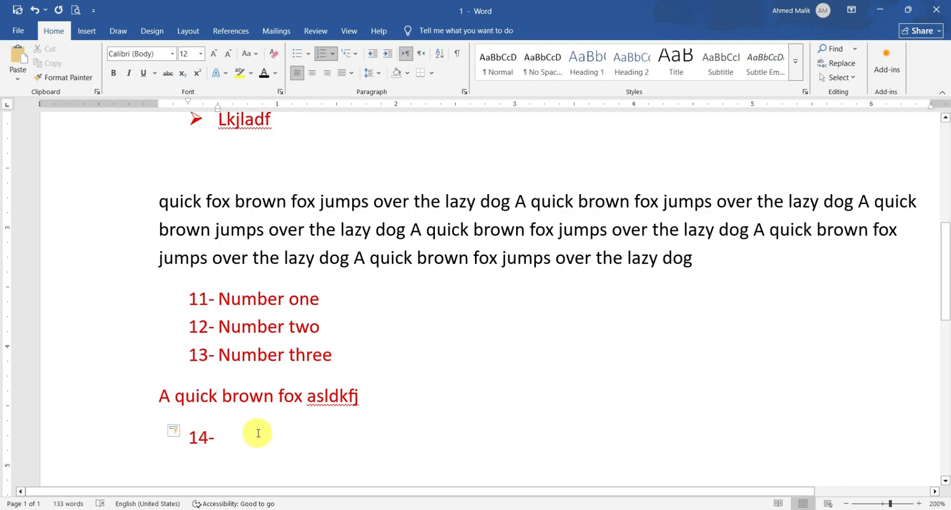
- Enter the continued list items "Number fourteen" and "Number fifteen", and start another item below them
{"action": "type", "text": "number "}
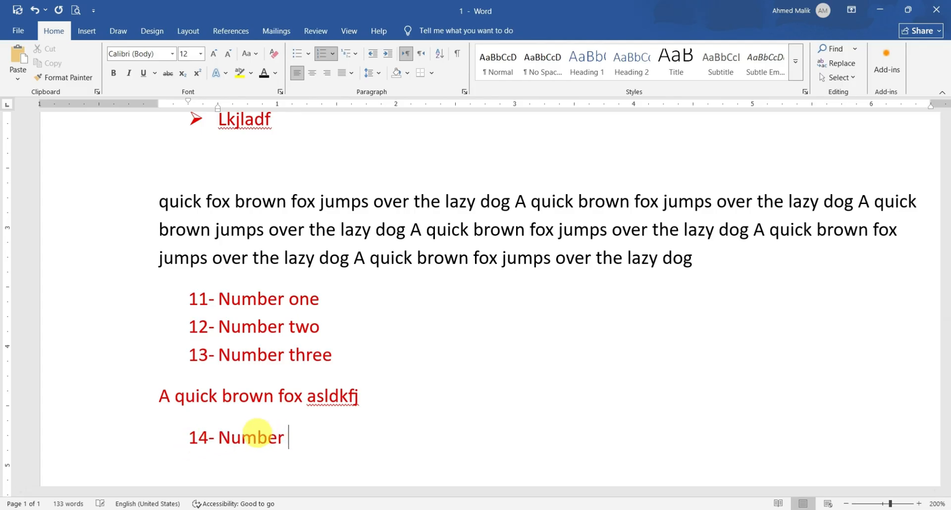
{"action": "type", "text": "fourteen"}
{"action": "key", "text": "Return"}
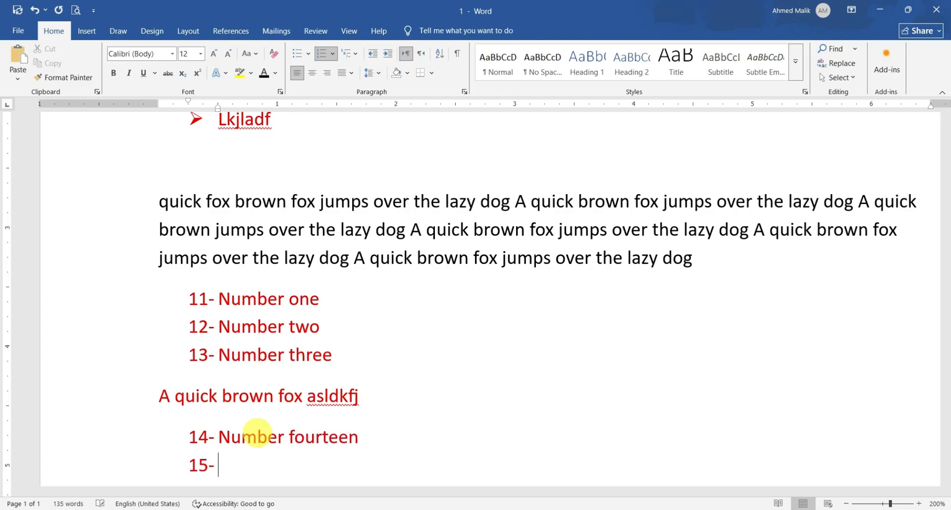
{"action": "type", "text": "number"}
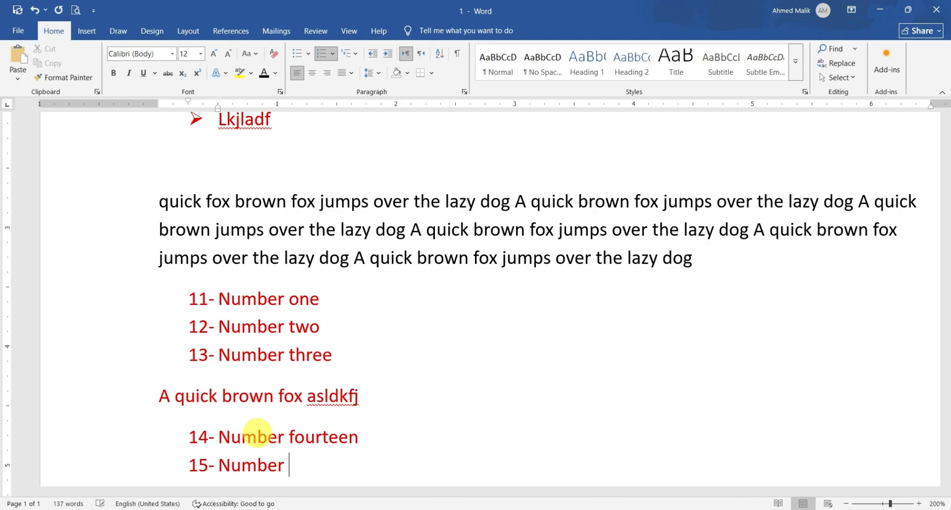
{"action": "type", "text": " fiften"}
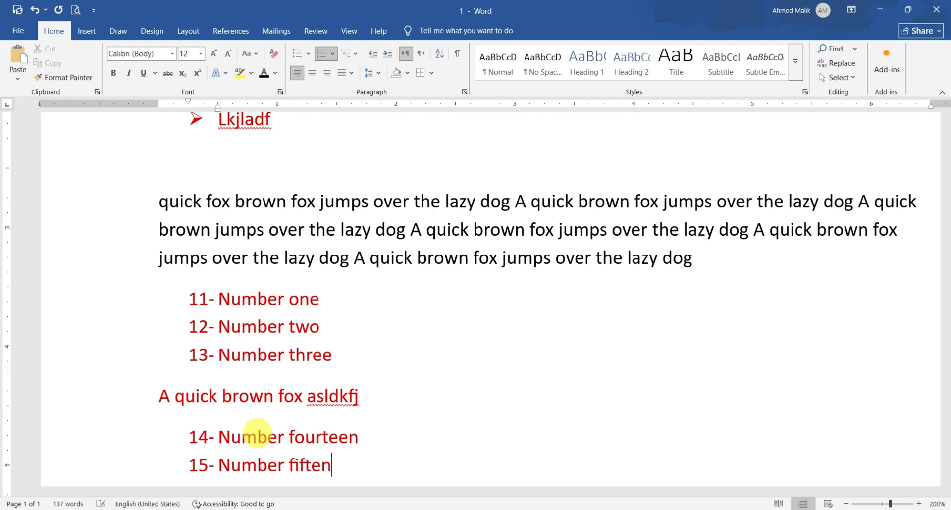
{"action": "key", "text": "BackSpace"}
{"action": "type", "text": "en"}
{"action": "key", "text": "Return"}
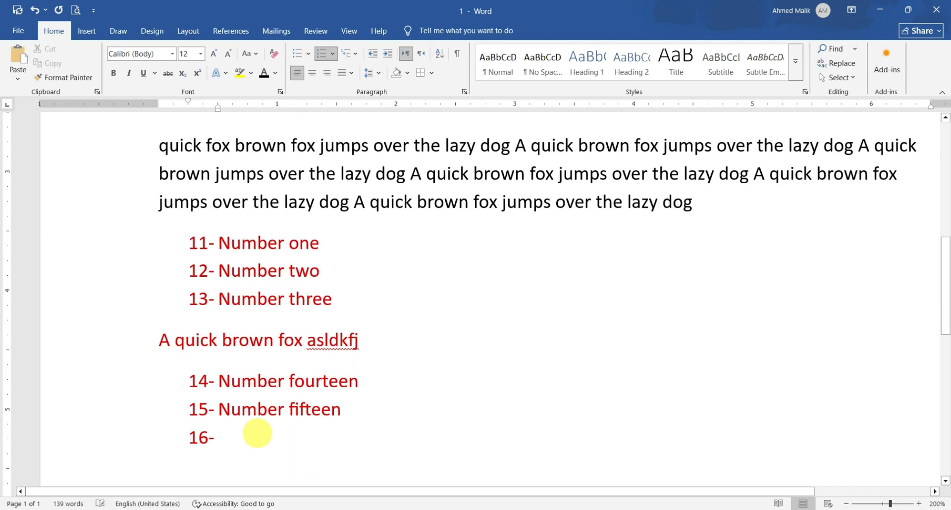